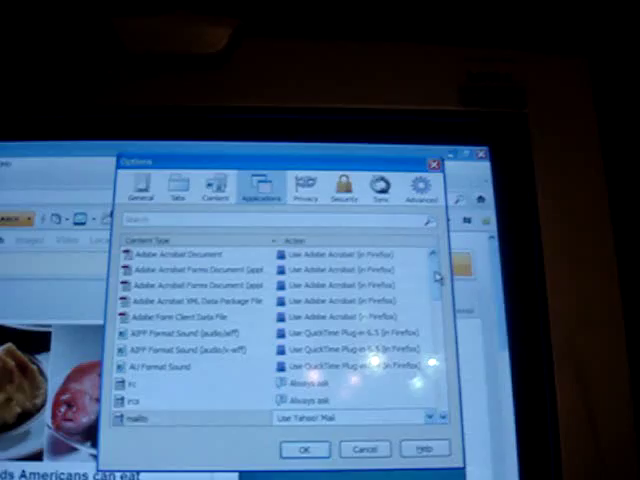
Select the mailto content type and set its action to Use Yahoo! Mail
left_click(160, 418)
scroll(250, 330, "down", 5)
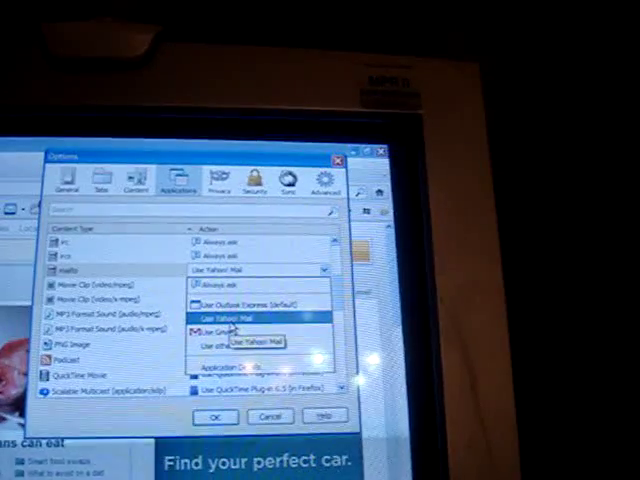
left_click(232, 312)
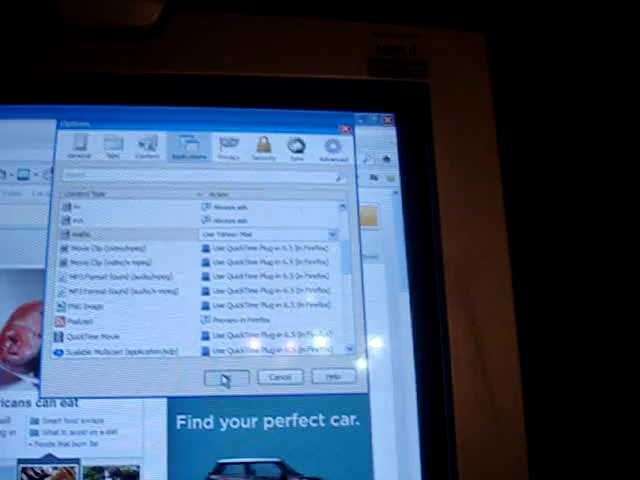
left_click(213, 437)
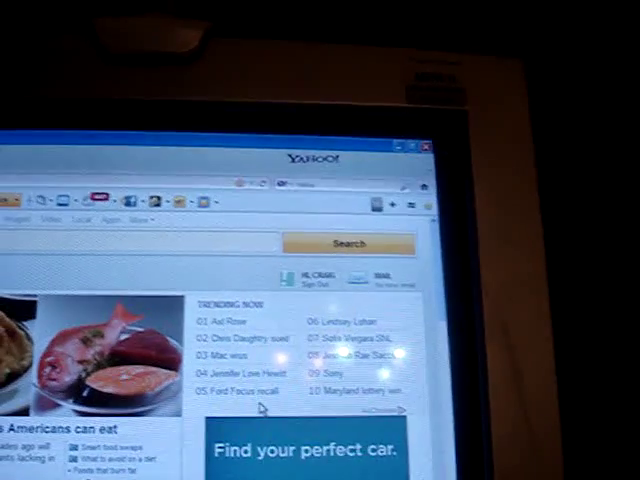